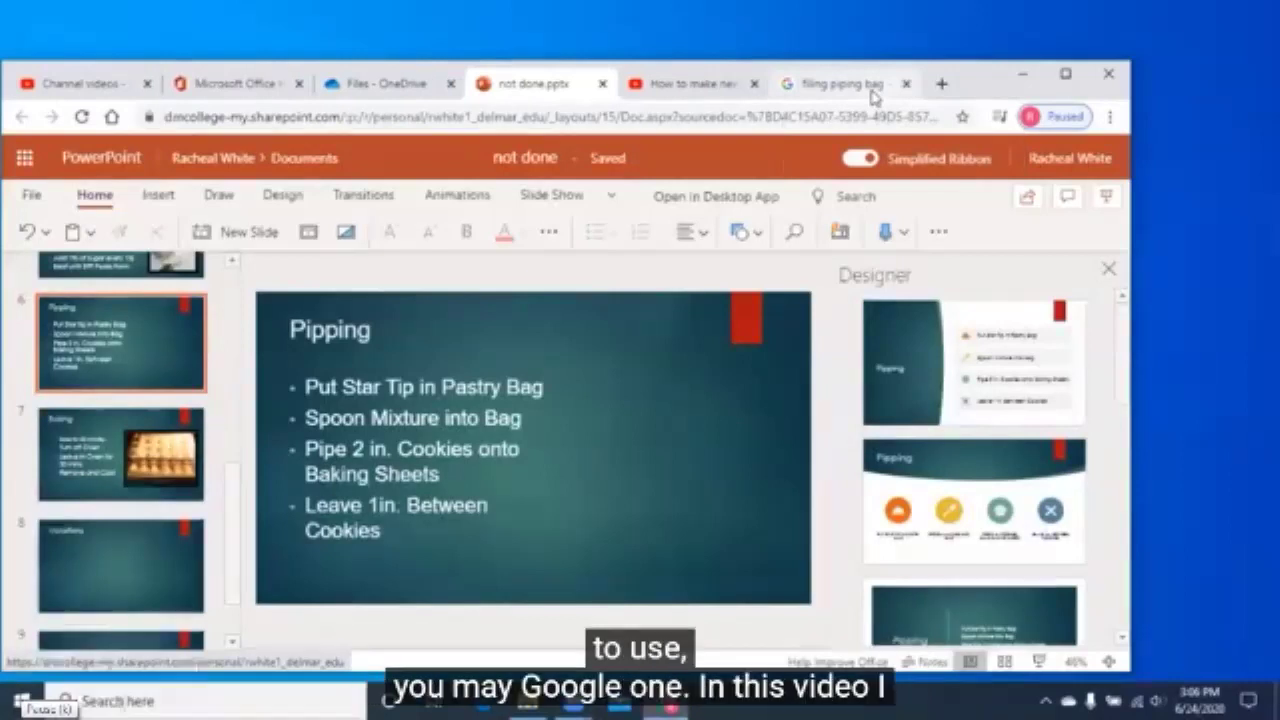
# Step: In the Google image results for filling a piping bag, choose the Whipped Bakeshop photo and view it full size in its own tab
pyautogui.click(874, 90)
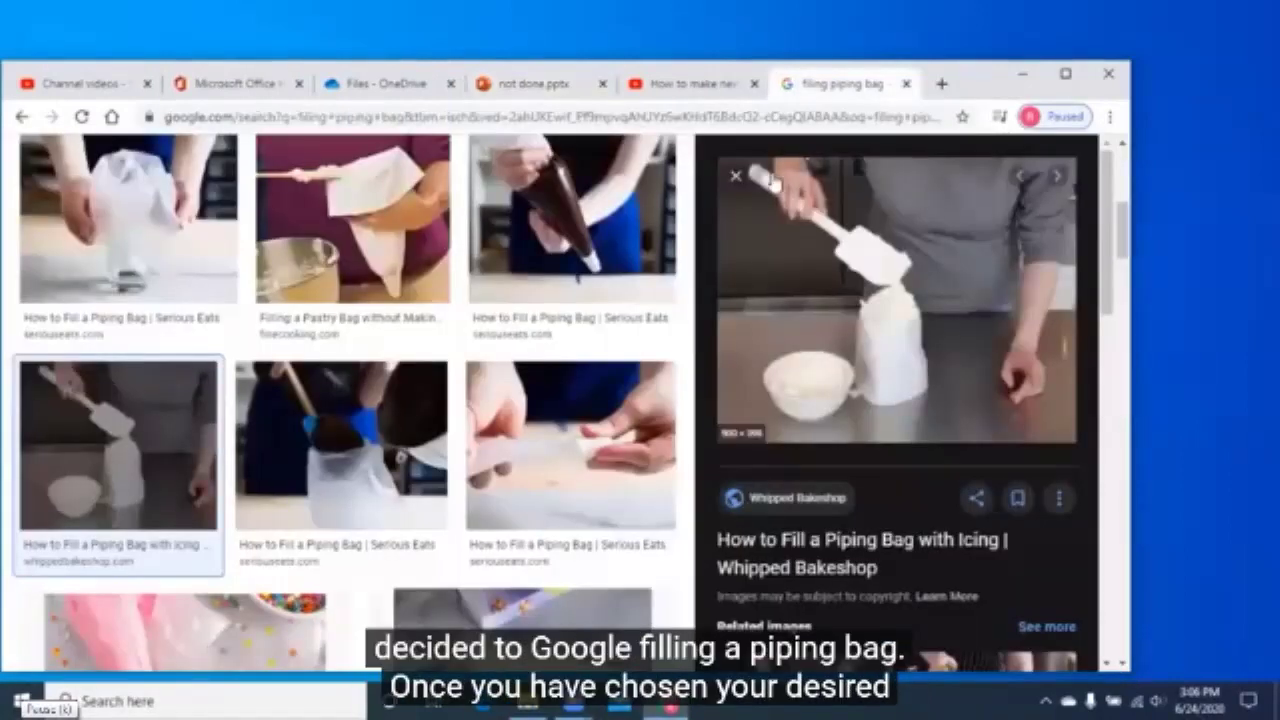
pyautogui.click(737, 179)
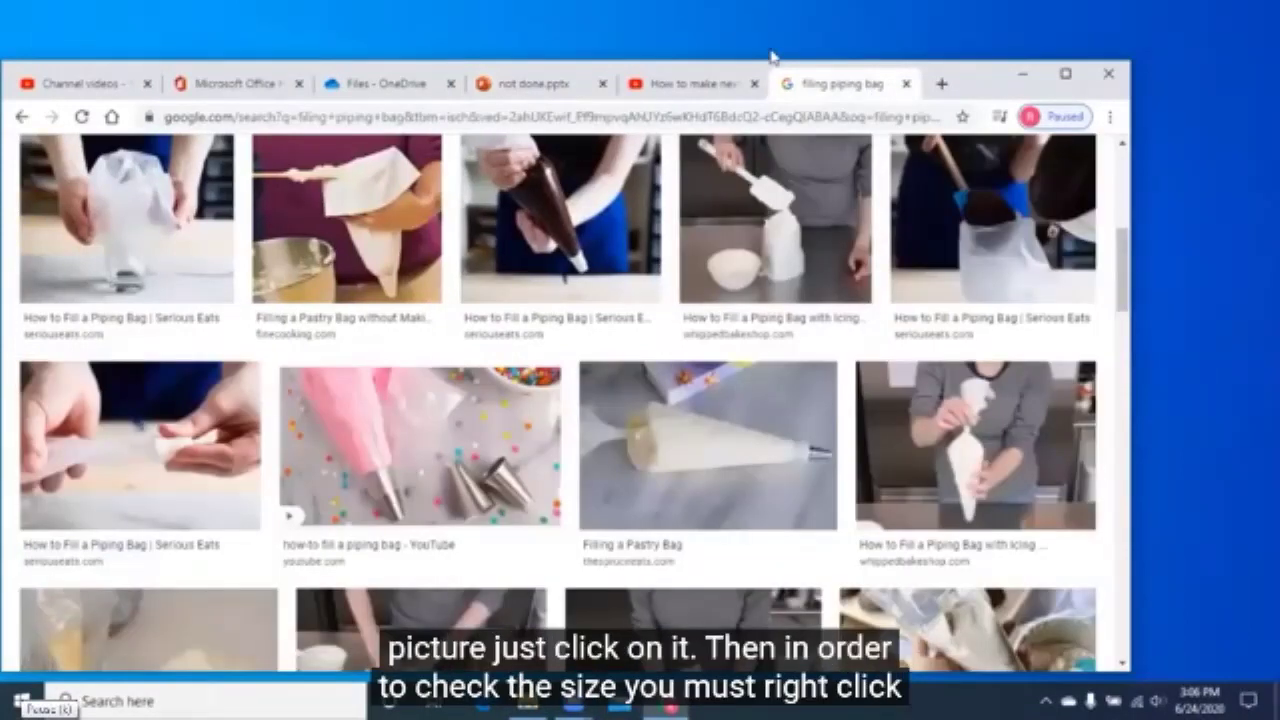
pyautogui.click(786, 211)
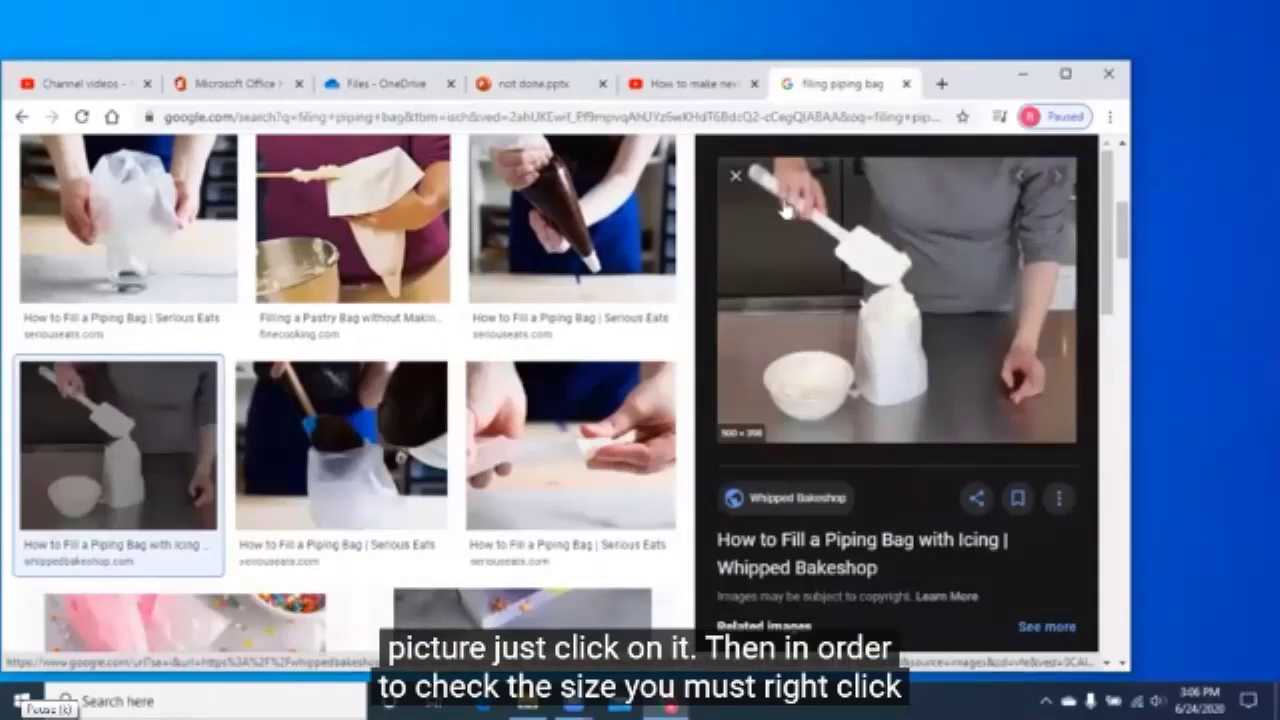
pyautogui.rightClick(785, 208)
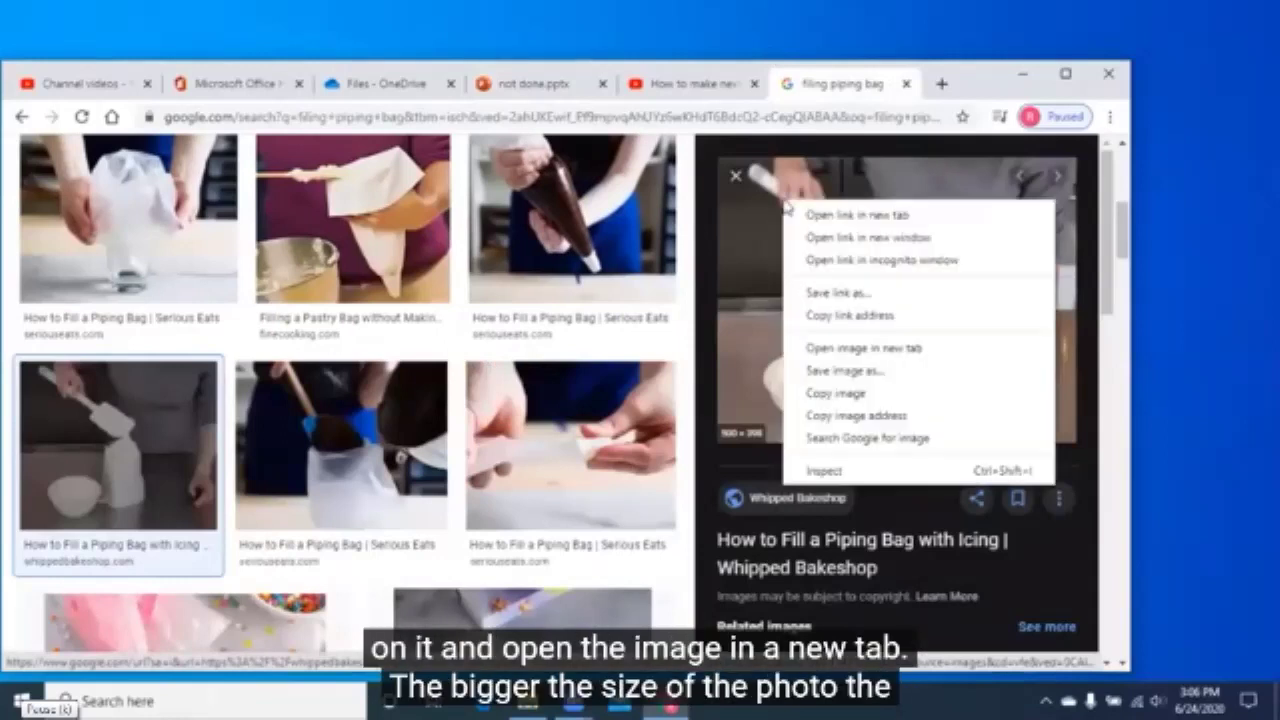
pyautogui.click(880, 348)
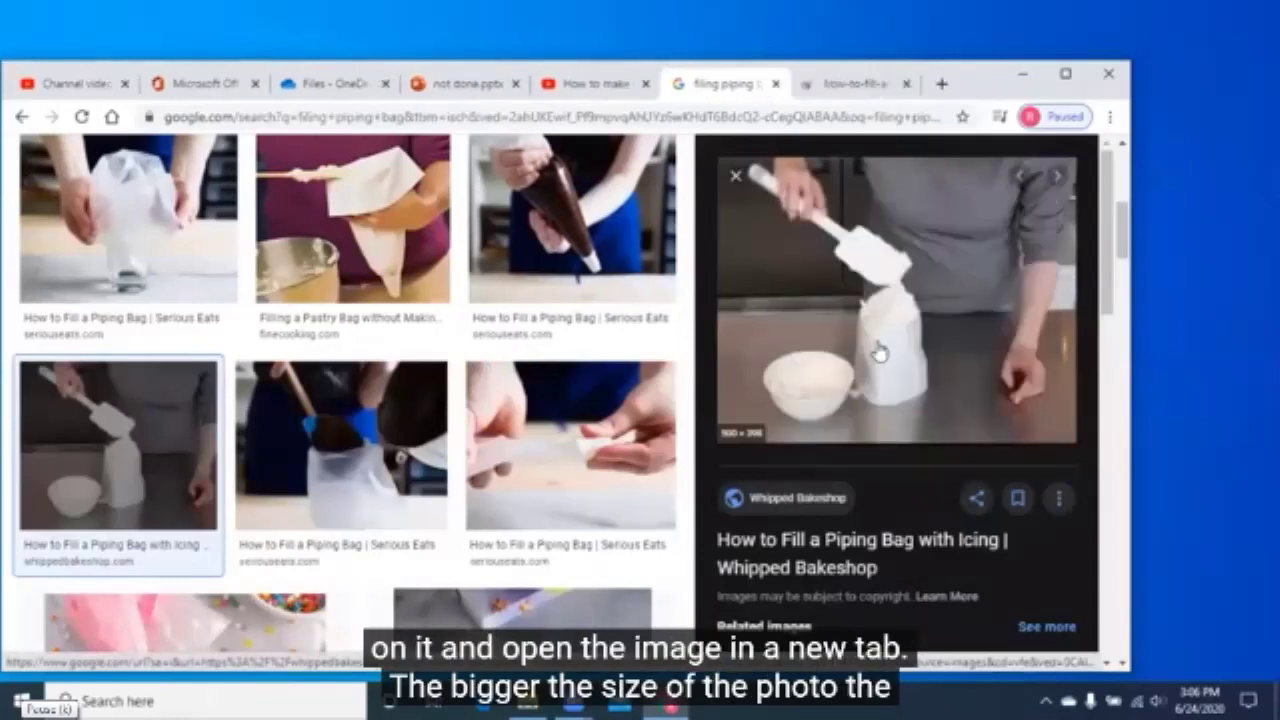
pyautogui.click(848, 90)
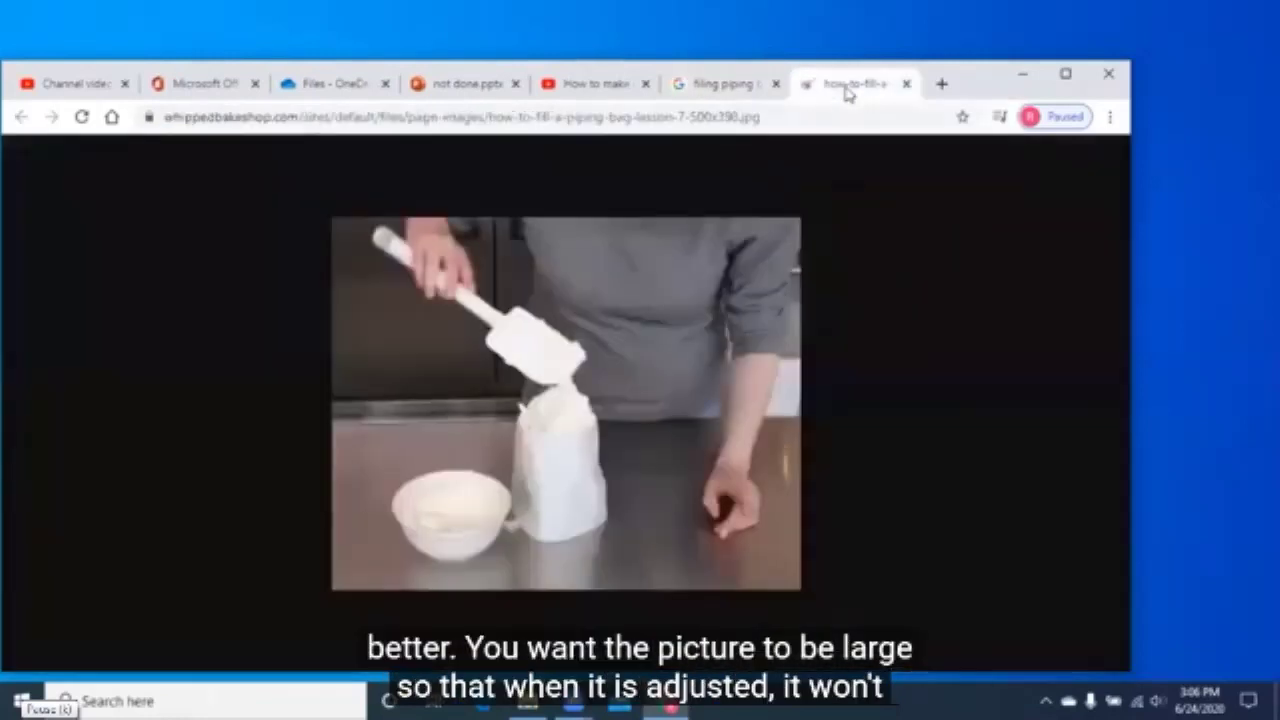
# Step: Copy the full-size piping bag photo into the Pipping slide of the presentation and place it beside the bulleted text
pyautogui.rightClick(797, 401)
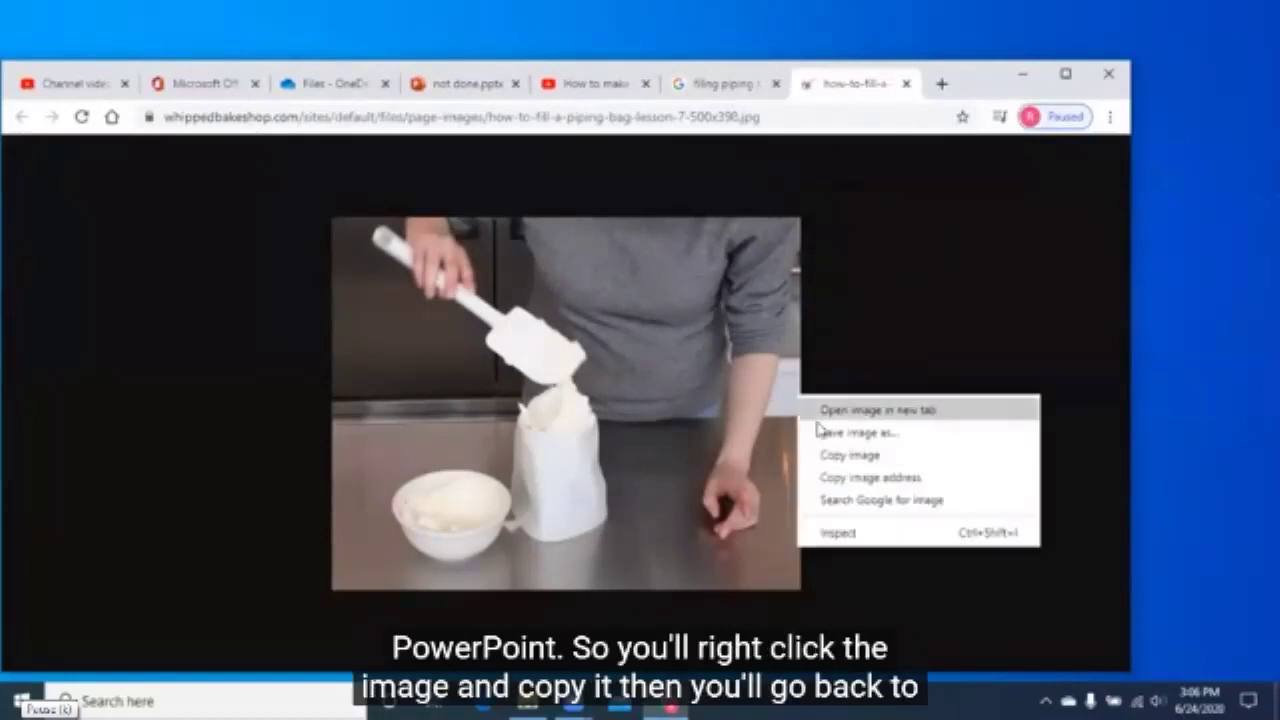
pyautogui.click(831, 457)
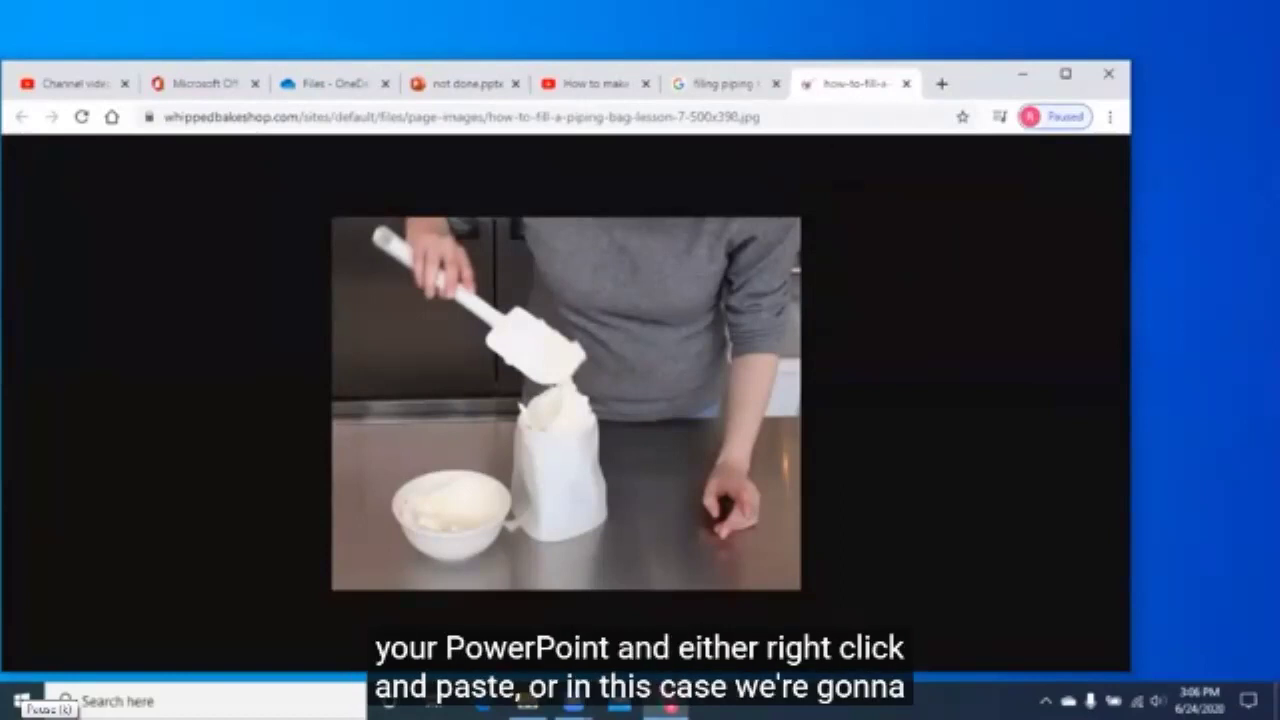
pyautogui.click(505, 87)
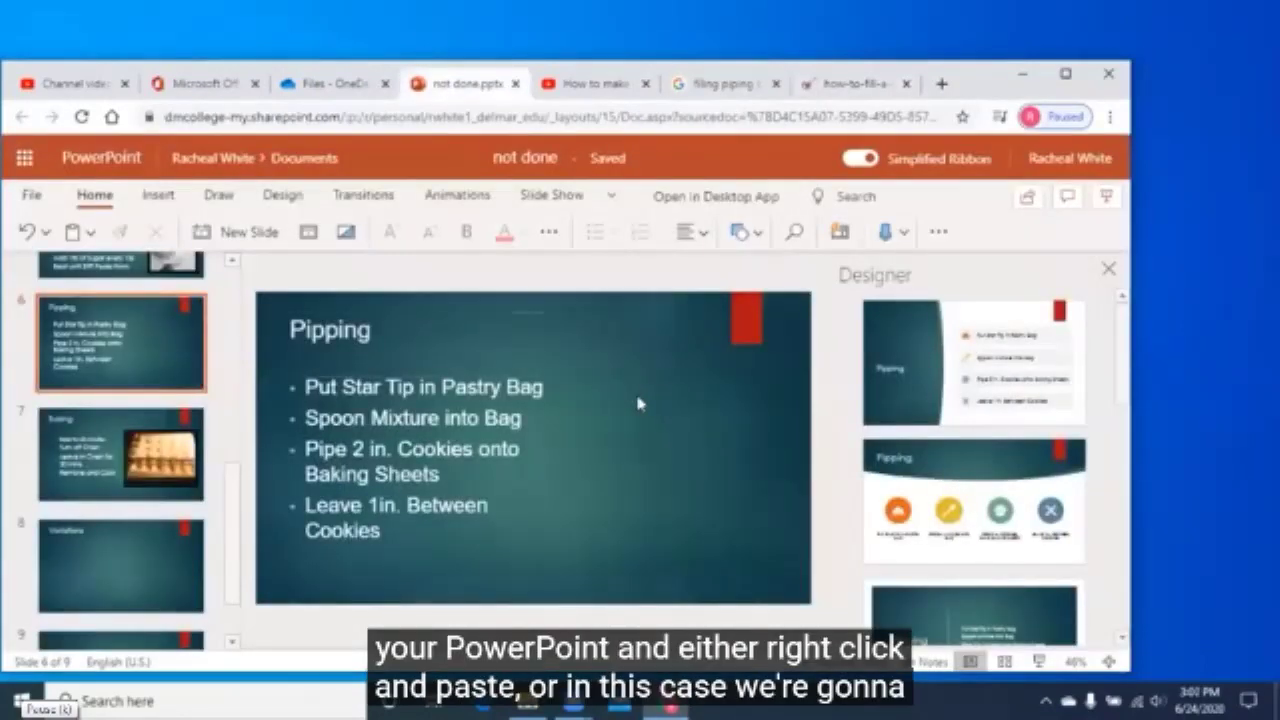
pyautogui.hotkey('ctrl', 'v')
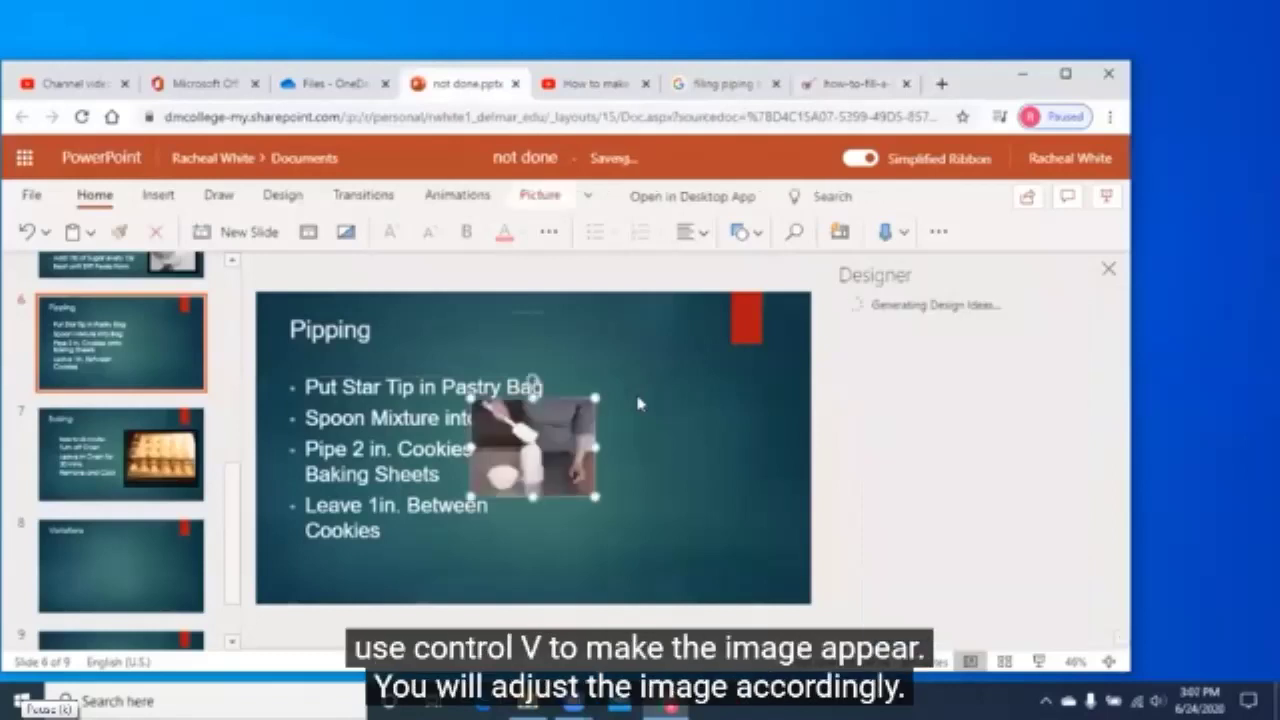
pyautogui.moveTo(537, 425); pyautogui.dragTo(651, 428)
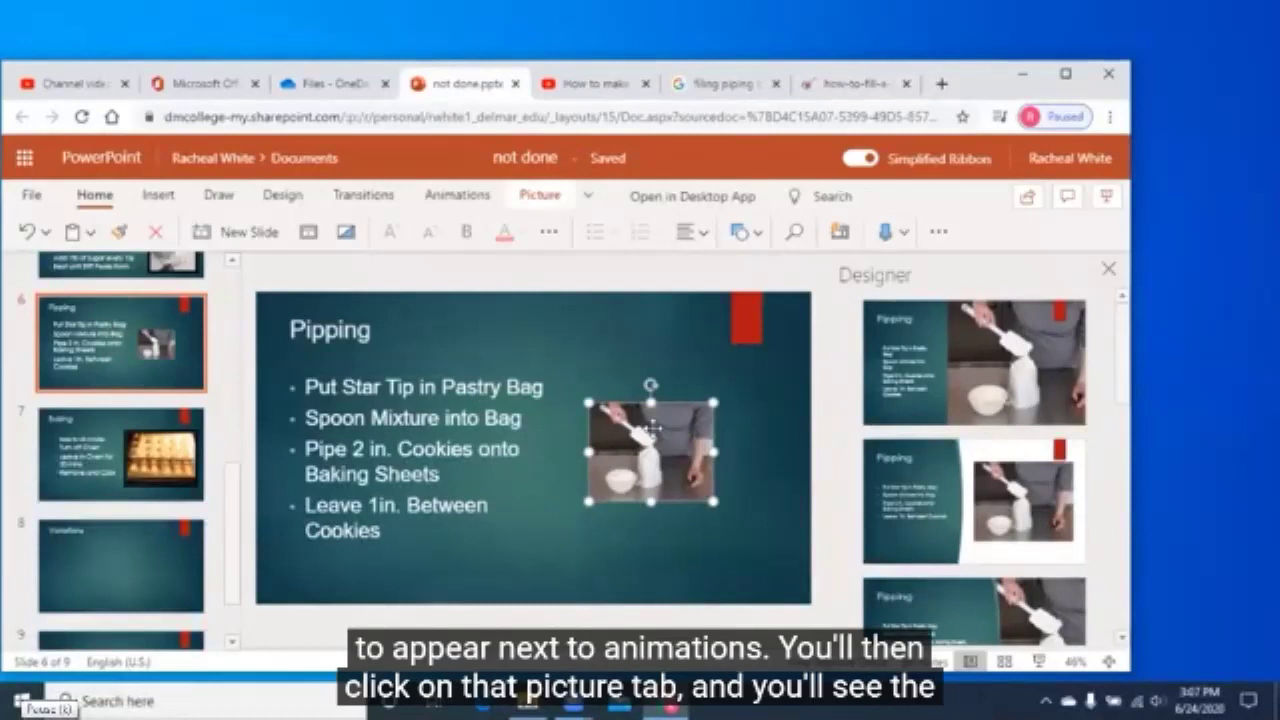
# Step: Apply the double black frame picture style to the piping bag photo
pyautogui.click(540, 196)
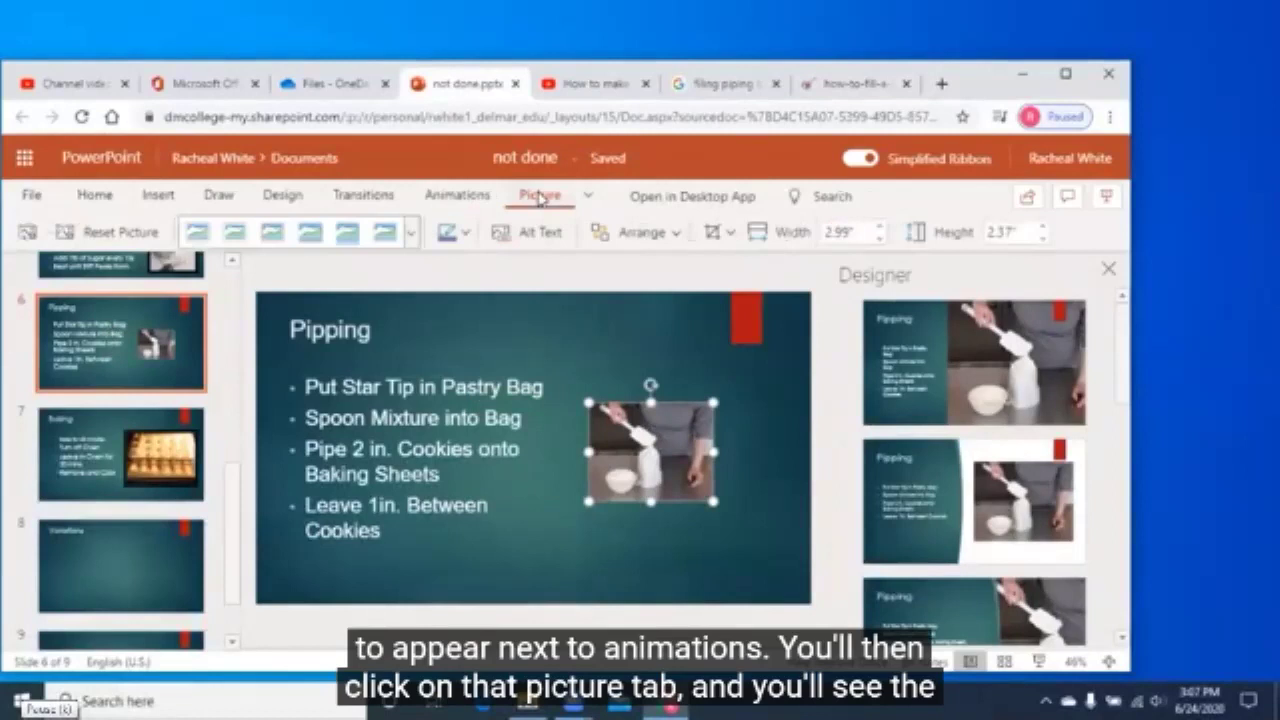
pyautogui.click(411, 236)
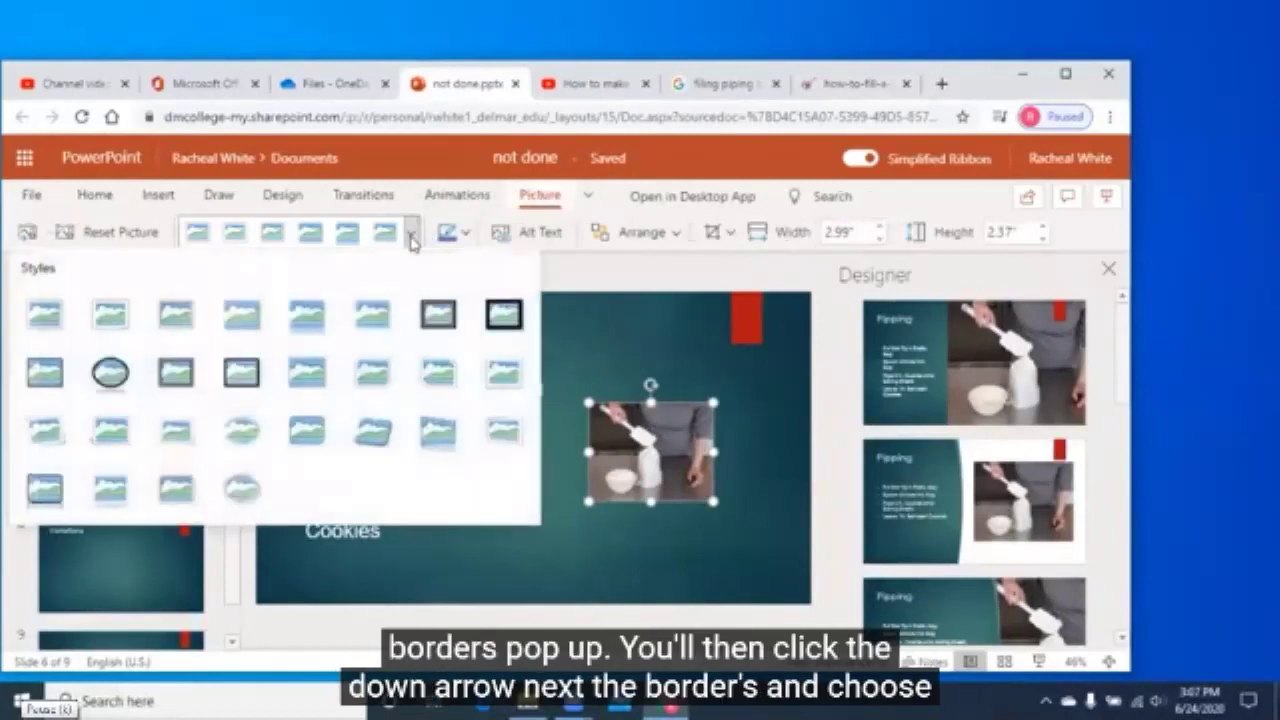
pyautogui.click(443, 318)
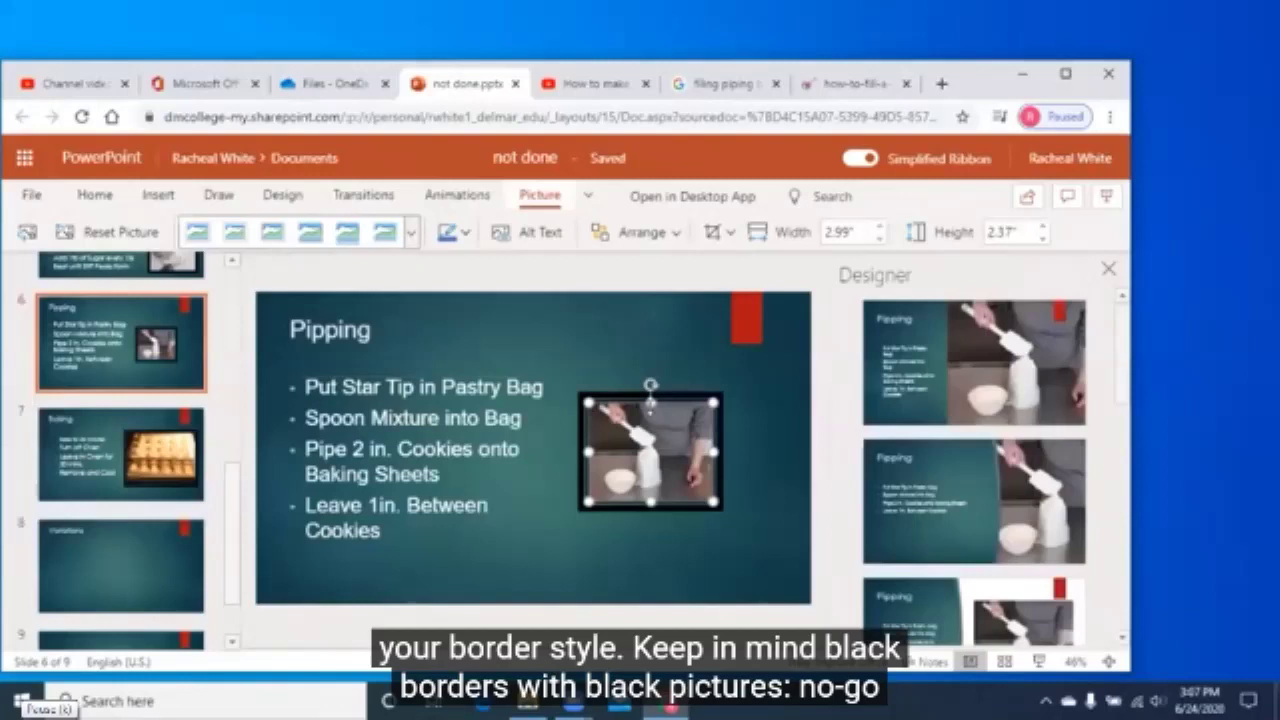
# Step: Enlarge the framed piping bag photo to about 3.93" wide by 4.20" high beside the bullets
pyautogui.moveTo(650, 402); pyautogui.dragTo(650, 368)
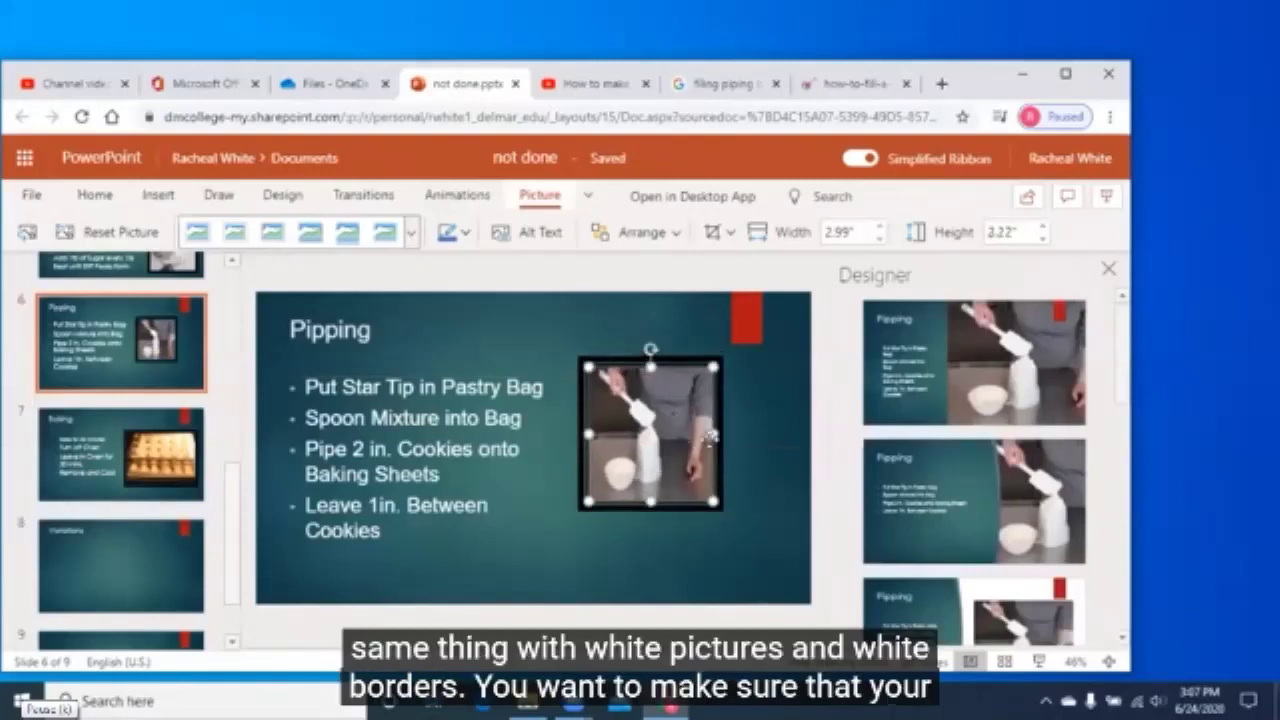
pyautogui.moveTo(712, 436); pyautogui.dragTo(744, 436)
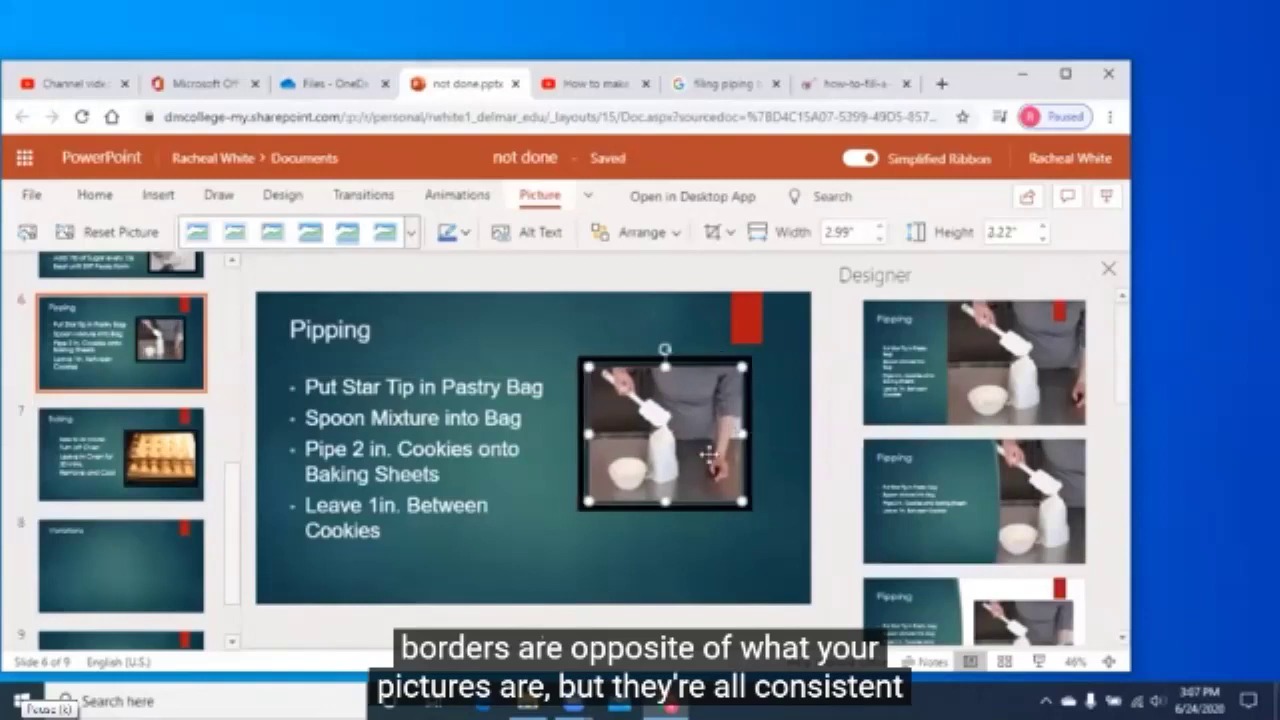
pyautogui.moveTo(665, 500); pyautogui.dragTo(665, 543)
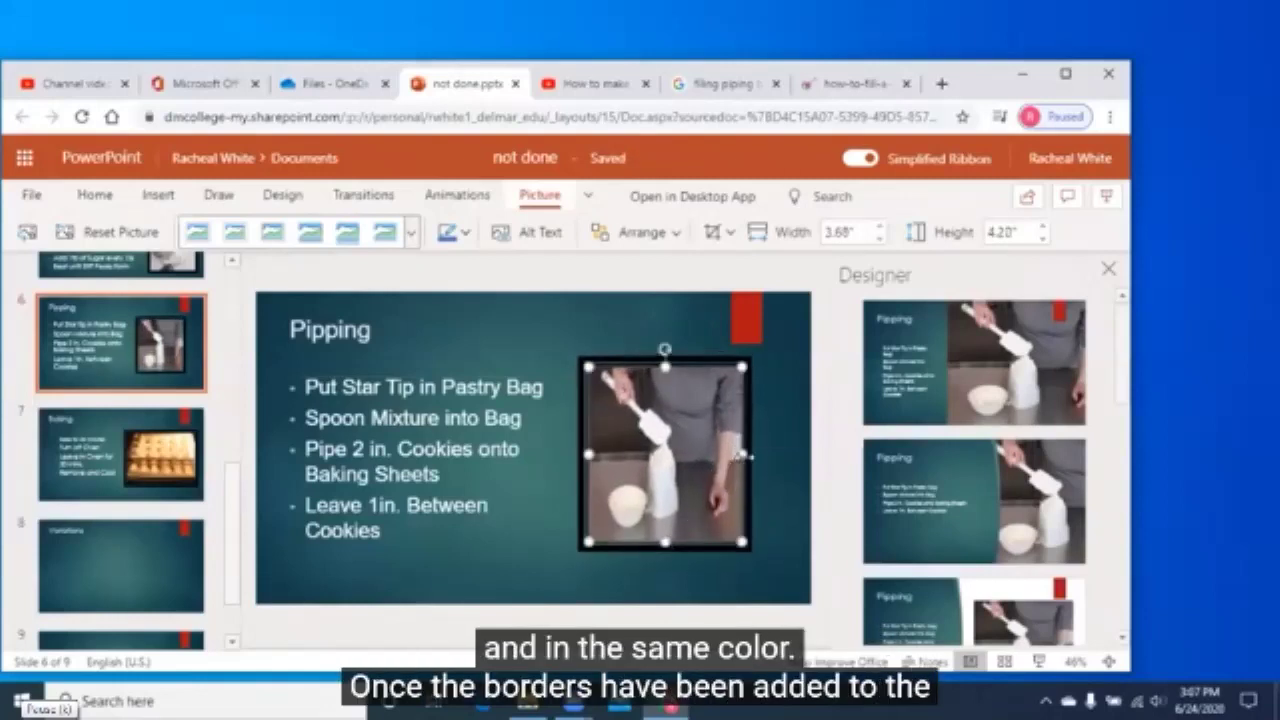
pyautogui.moveTo(741, 453); pyautogui.dragTo(752, 452)
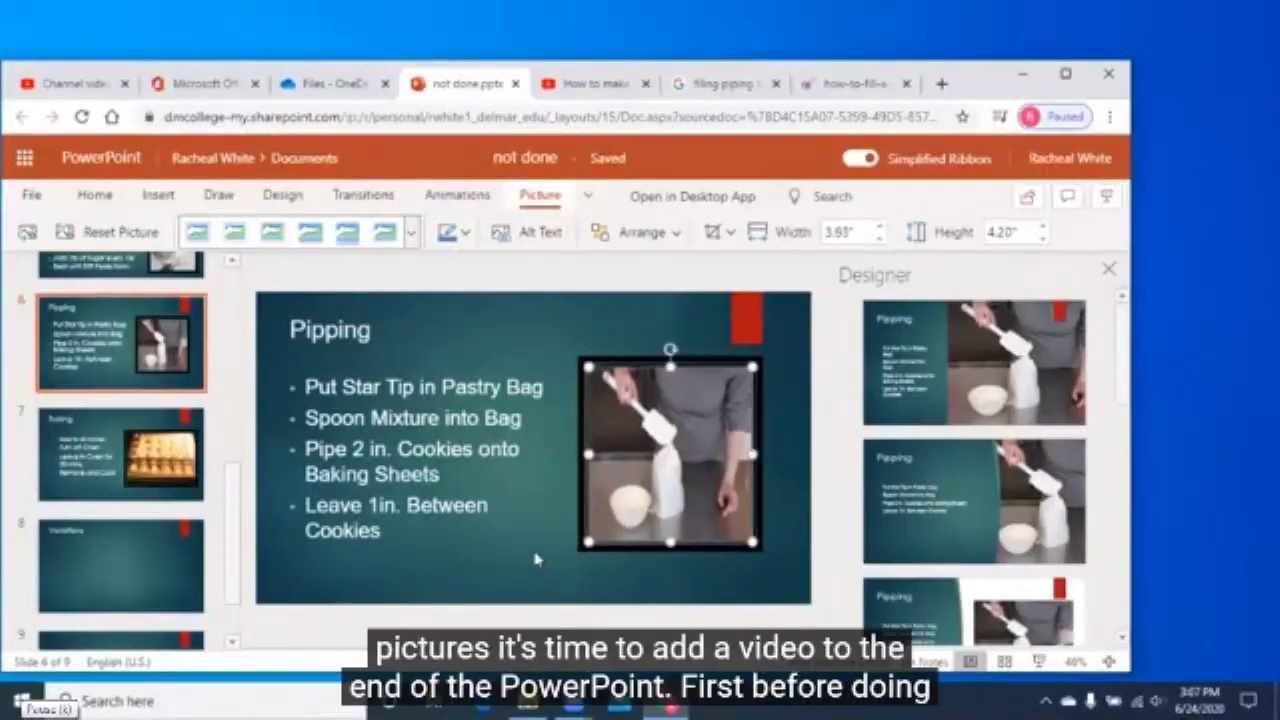
# Step: On the Baking slide, set the font size of "Bake for 45 minutes" to 36 to match the other bullets
pyautogui.click(105, 430)
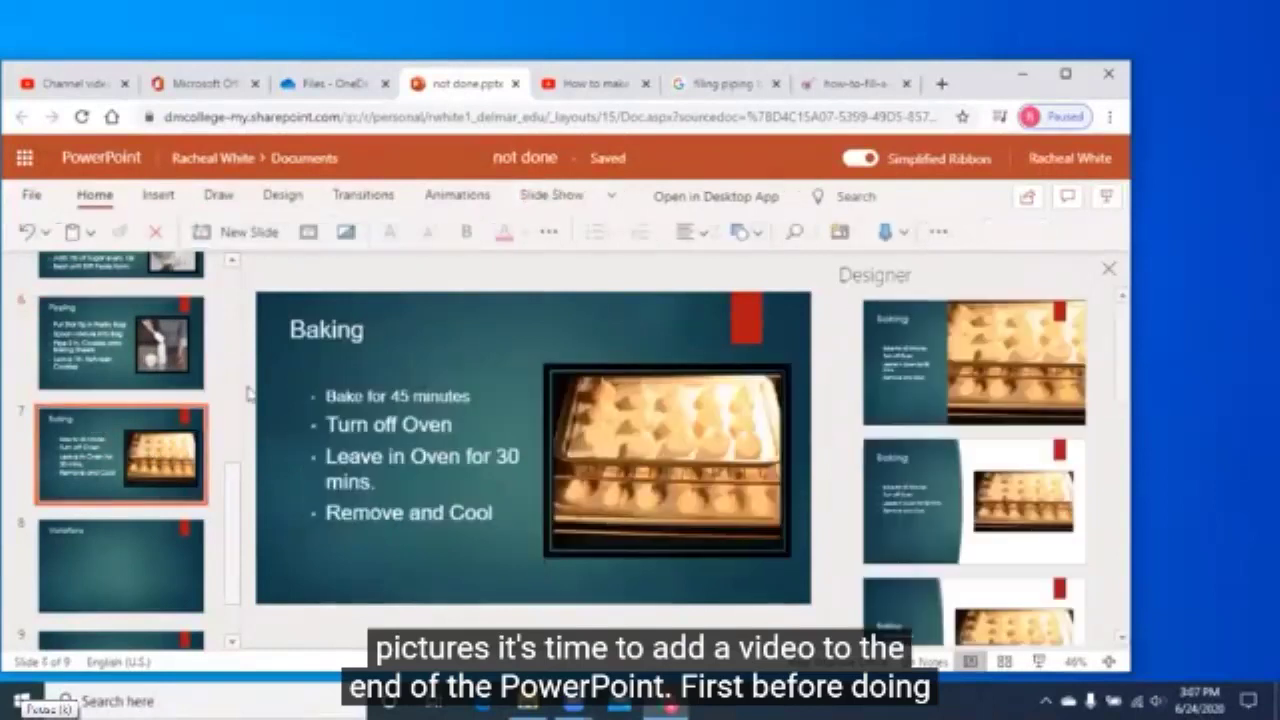
pyautogui.click(481, 402)
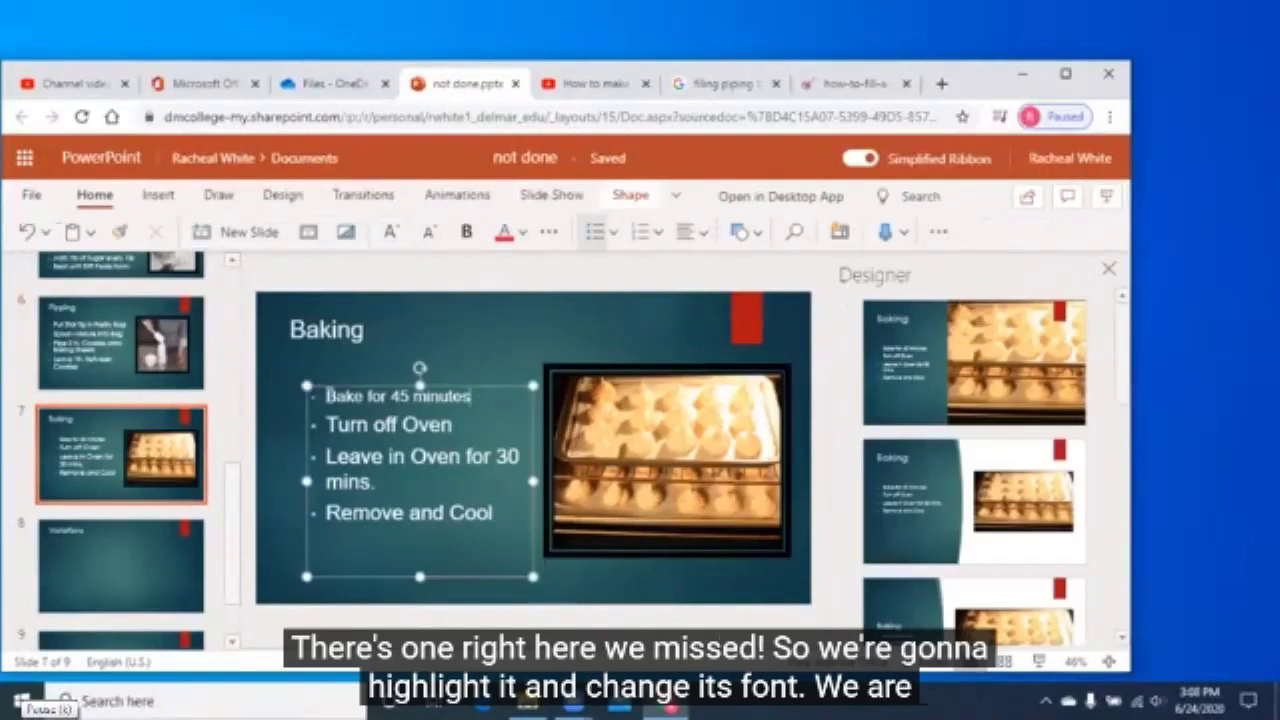
pyautogui.moveTo(330, 395); pyautogui.dragTo(474, 396)
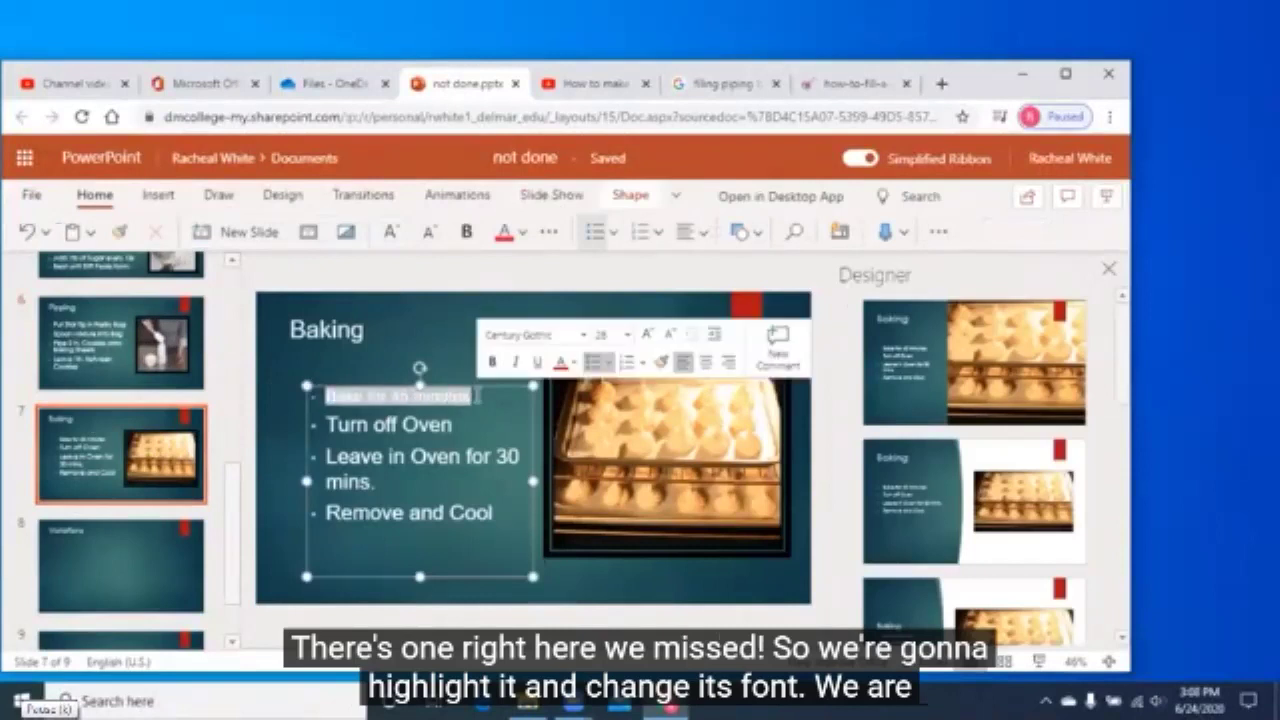
pyautogui.click(627, 335)
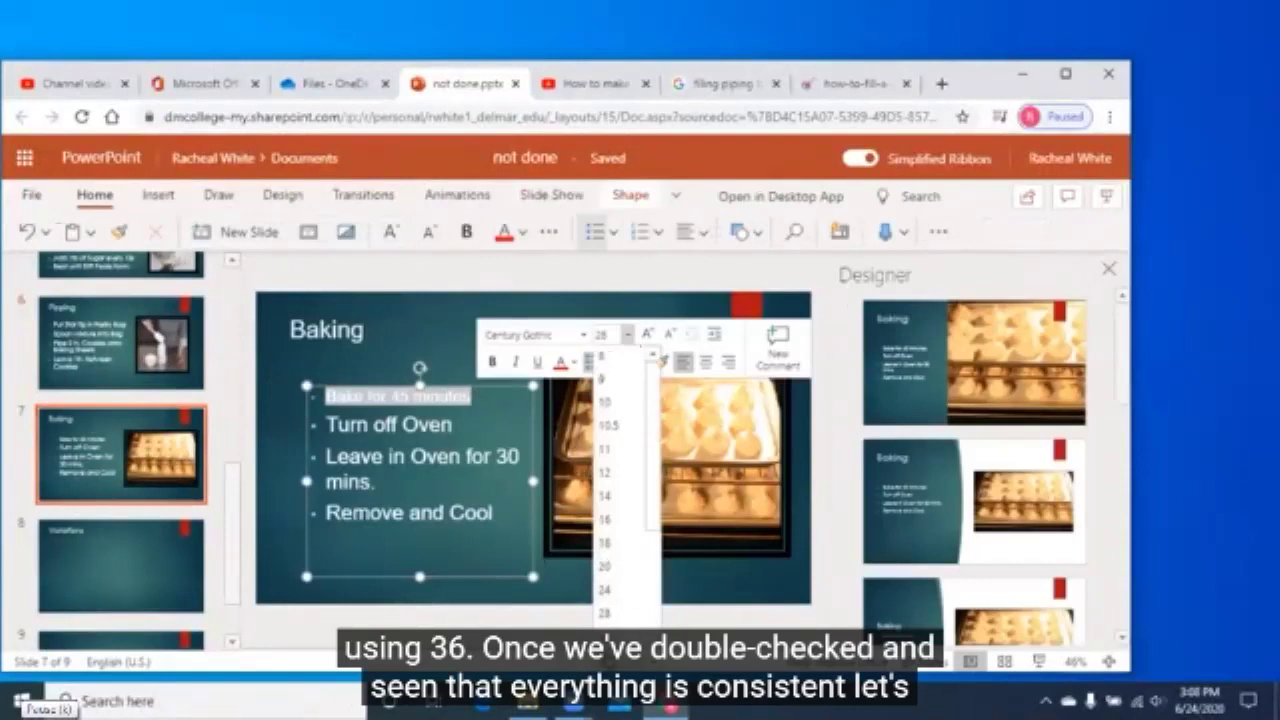
pyautogui.click(604, 613)
pyautogui.click(476, 547)
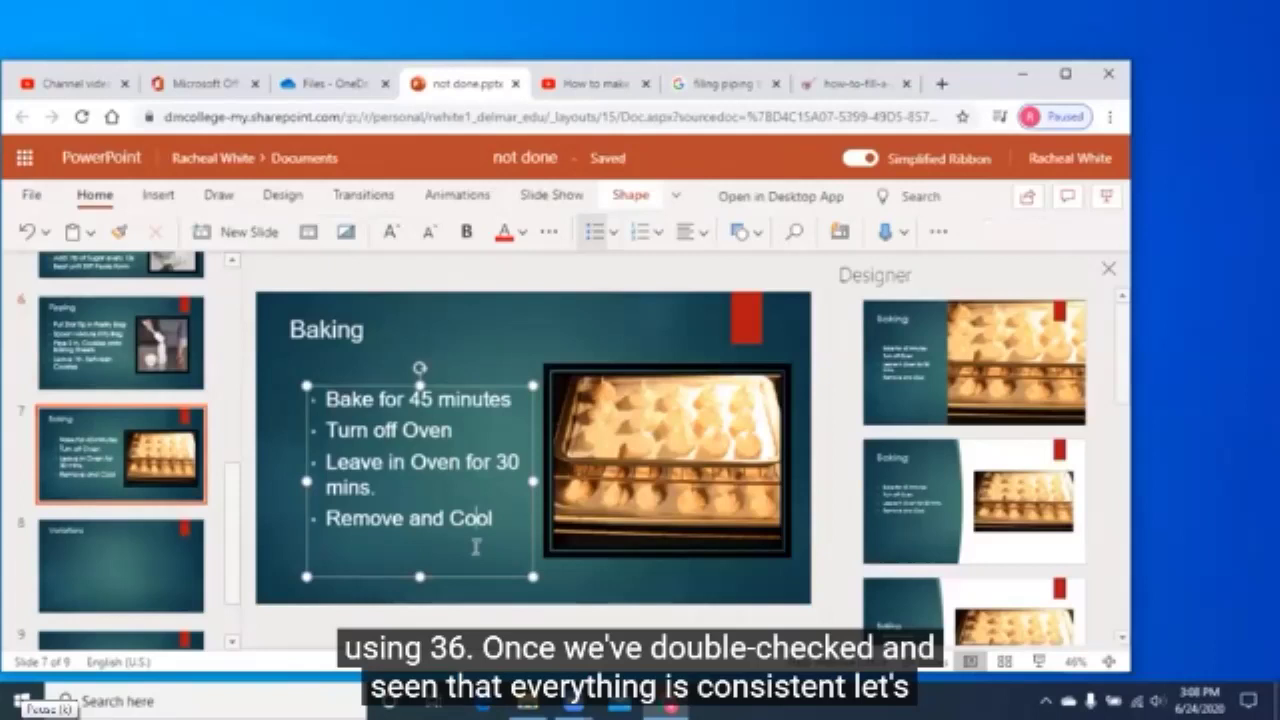
# Step: Ready the Variations slide's body text box for text and copy the URL of the YouTube video "How to make next level rainbow meringues"
pyautogui.click(156, 560)
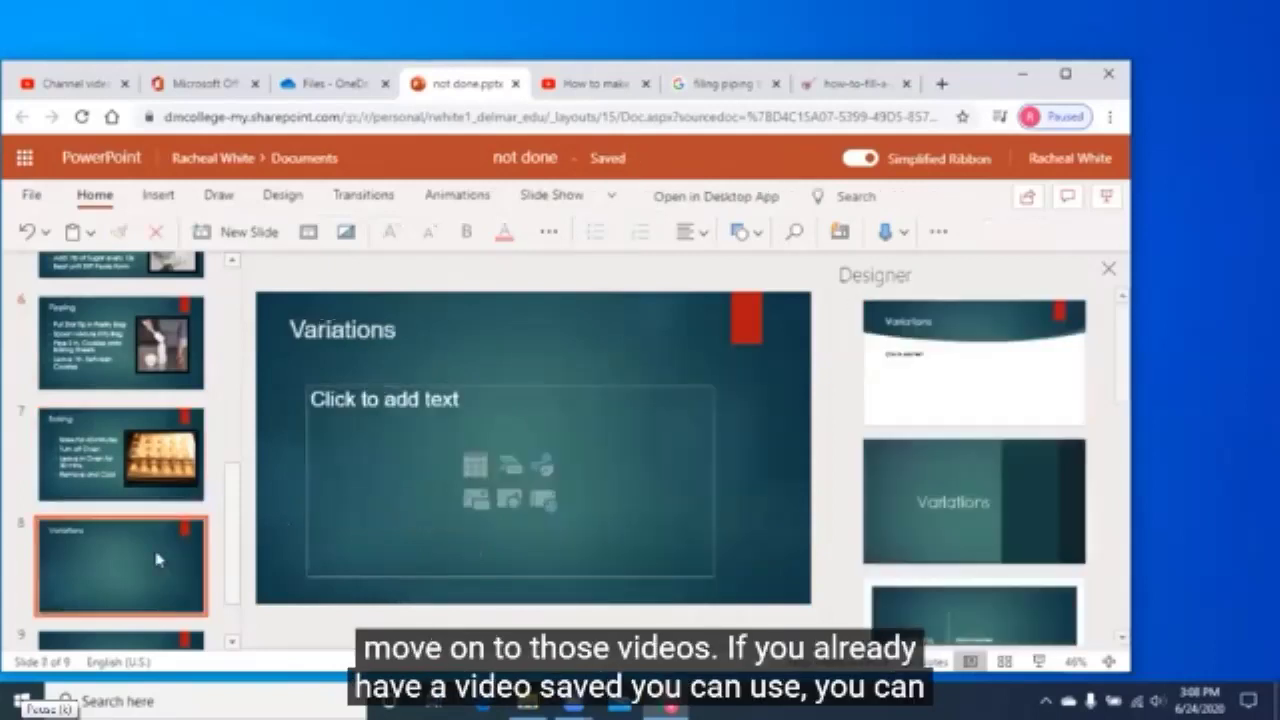
pyautogui.click(367, 500)
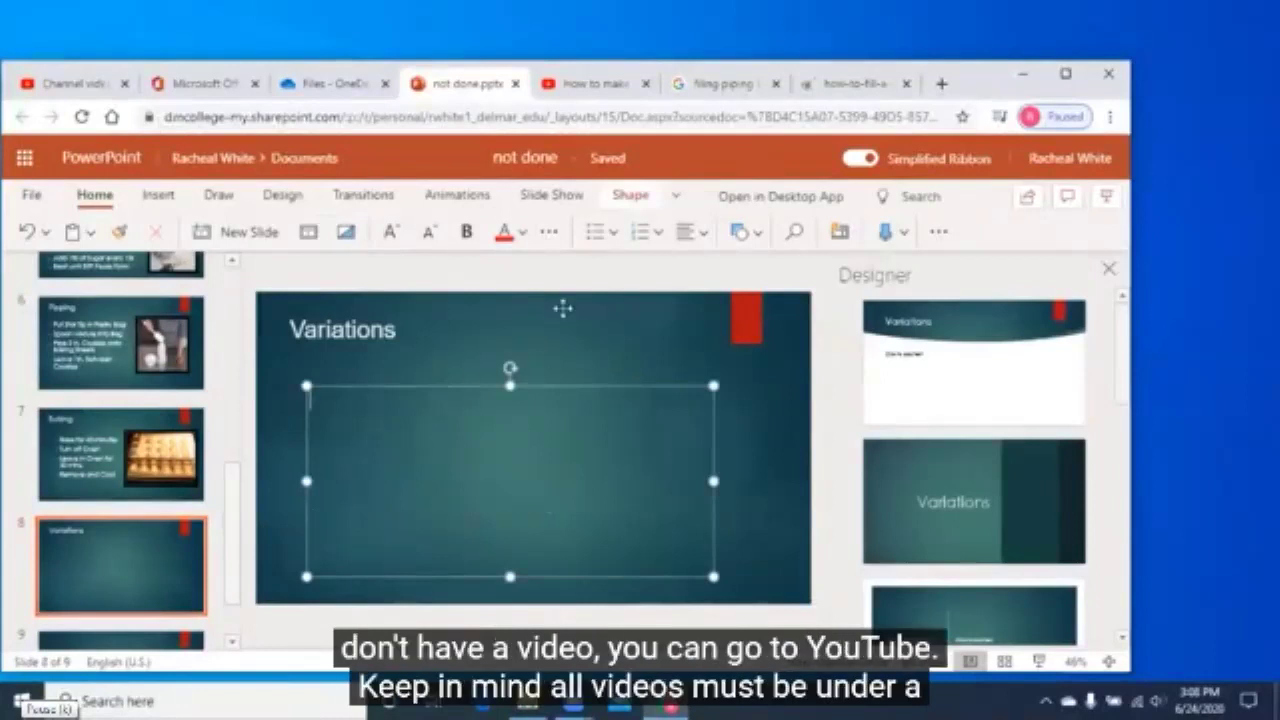
pyautogui.click(611, 85)
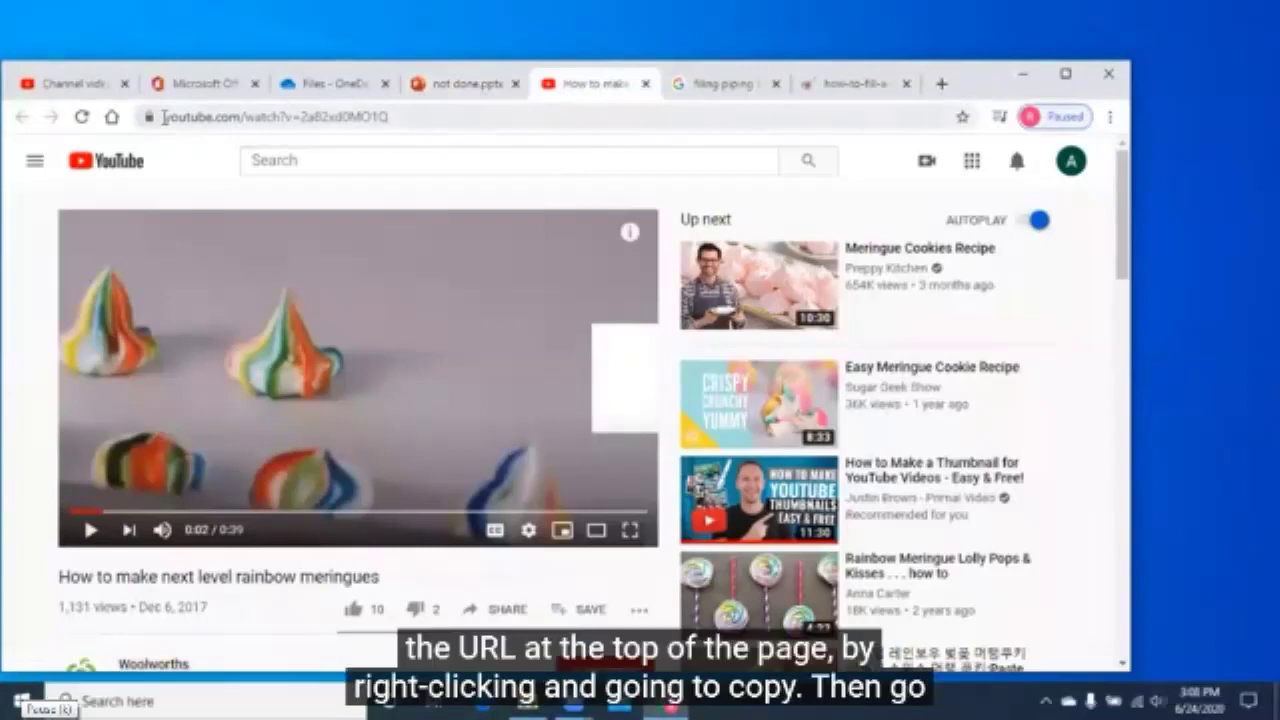
pyautogui.moveTo(163, 117); pyautogui.dragTo(385, 128)
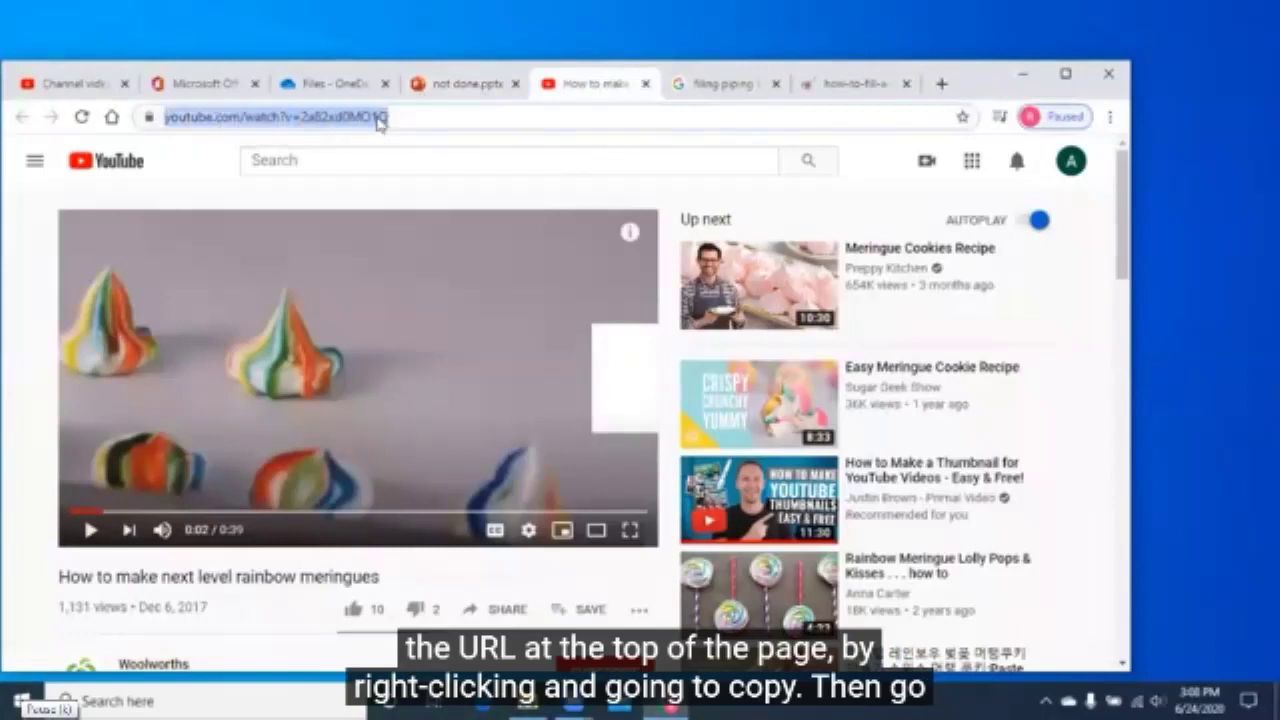
pyautogui.rightClick(379, 122)
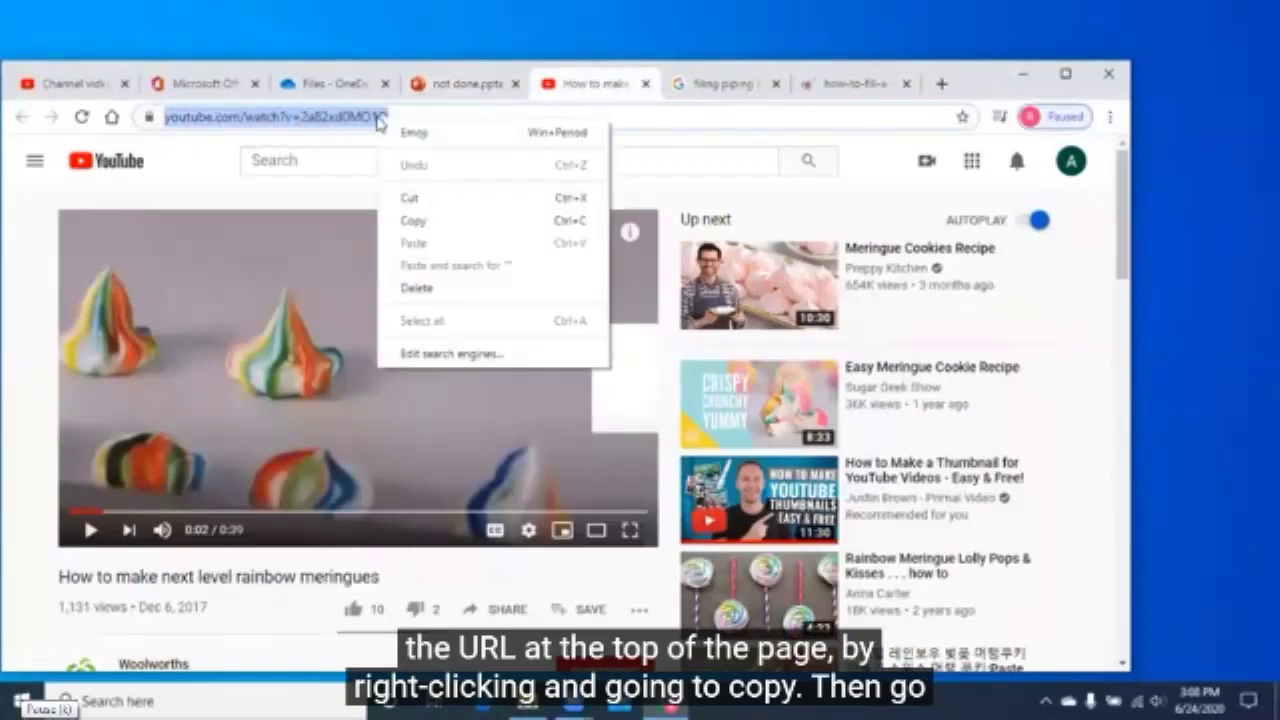
pyautogui.click(413, 222)
# Step: Paste the copied video URL into the Variations slide's body text box, and go to the blank last slide
pyautogui.click(468, 88)
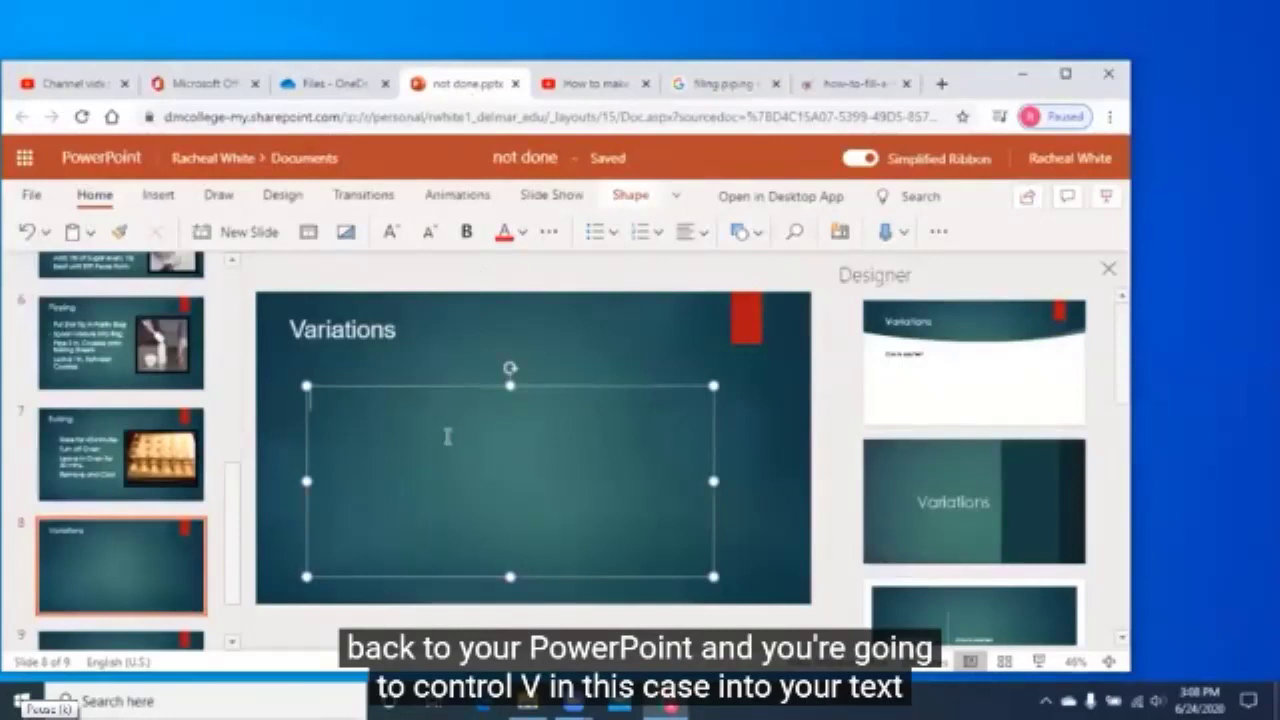
pyautogui.write('https://www.youtube.com/watch?v=2a82xd0MOJQ')
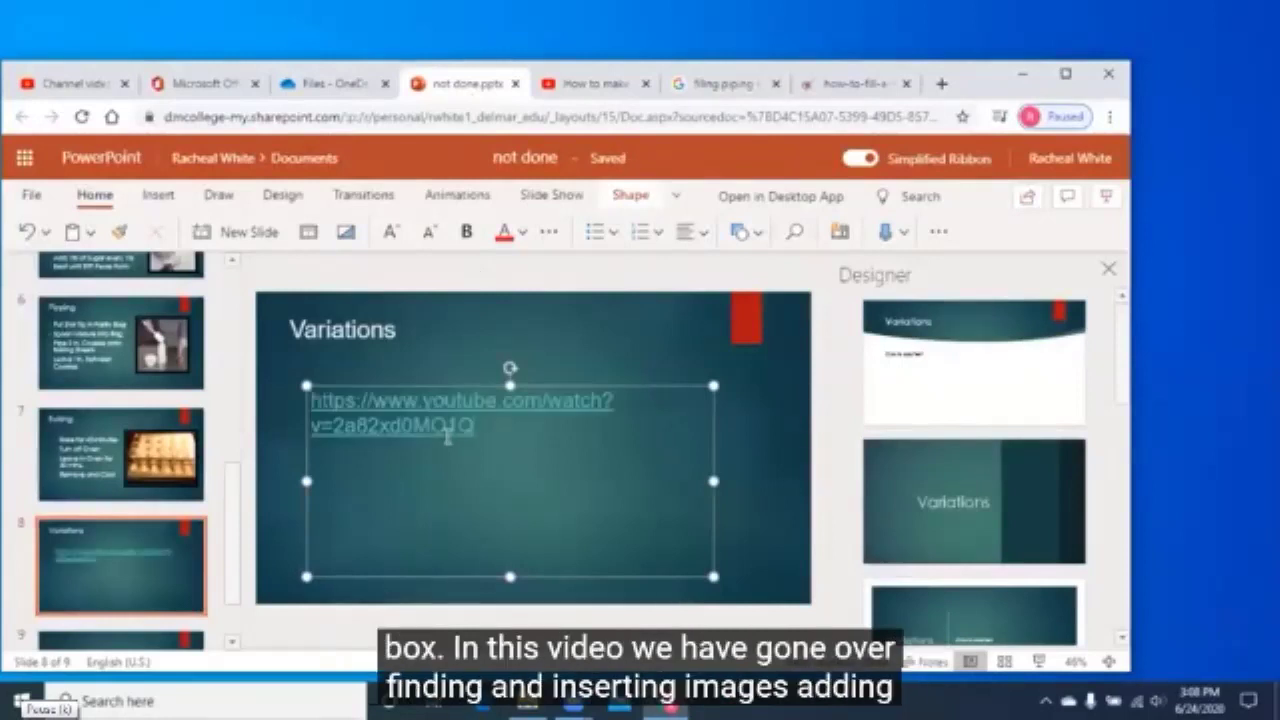
pyautogui.click(272, 505)
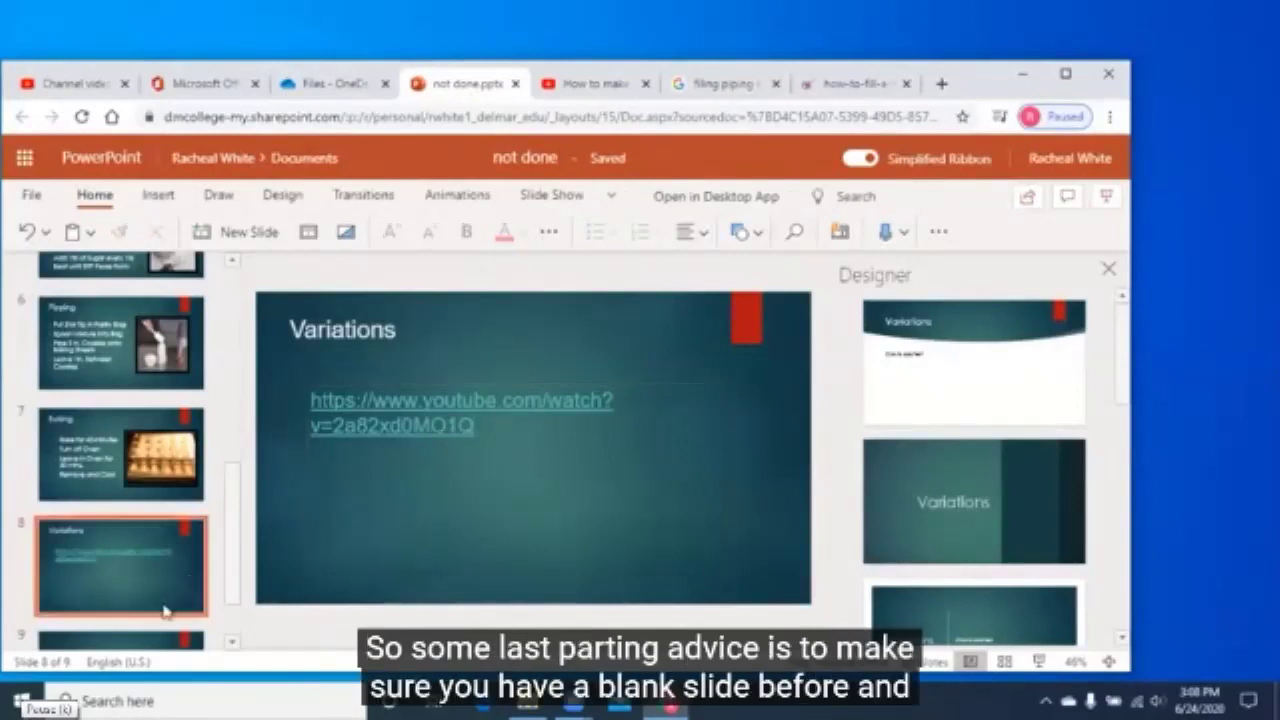
pyautogui.click(152, 637)
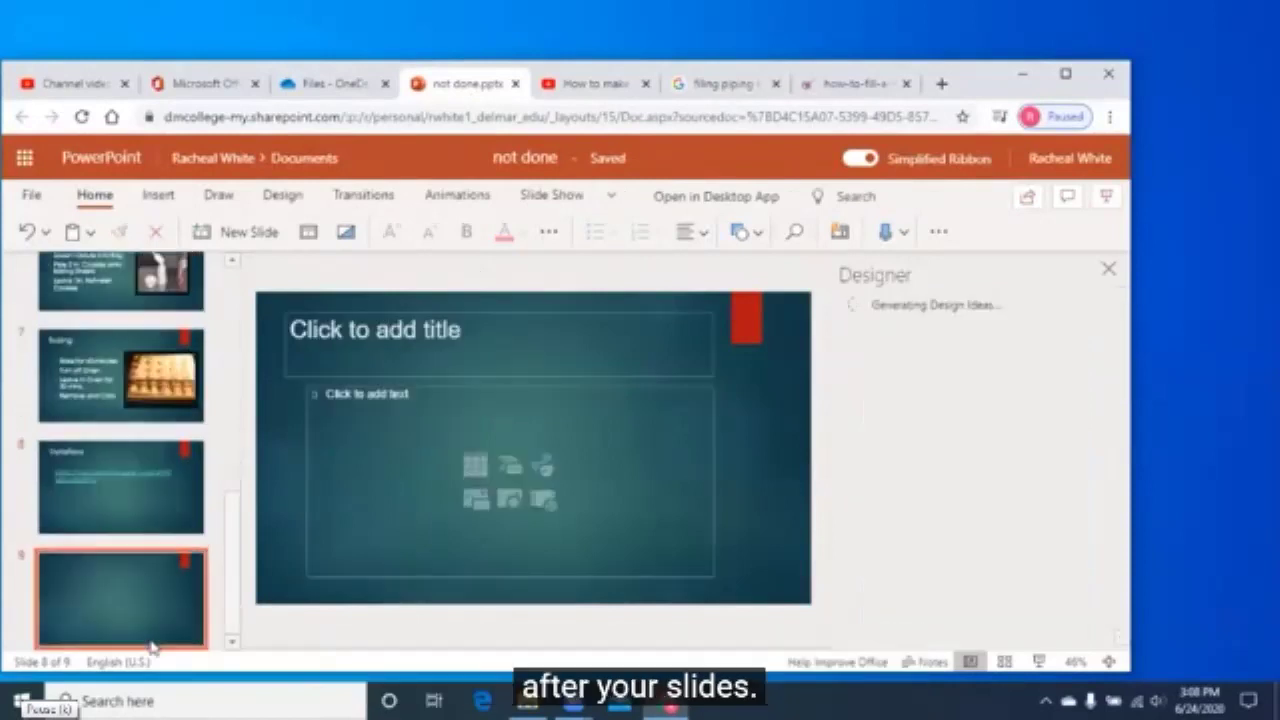